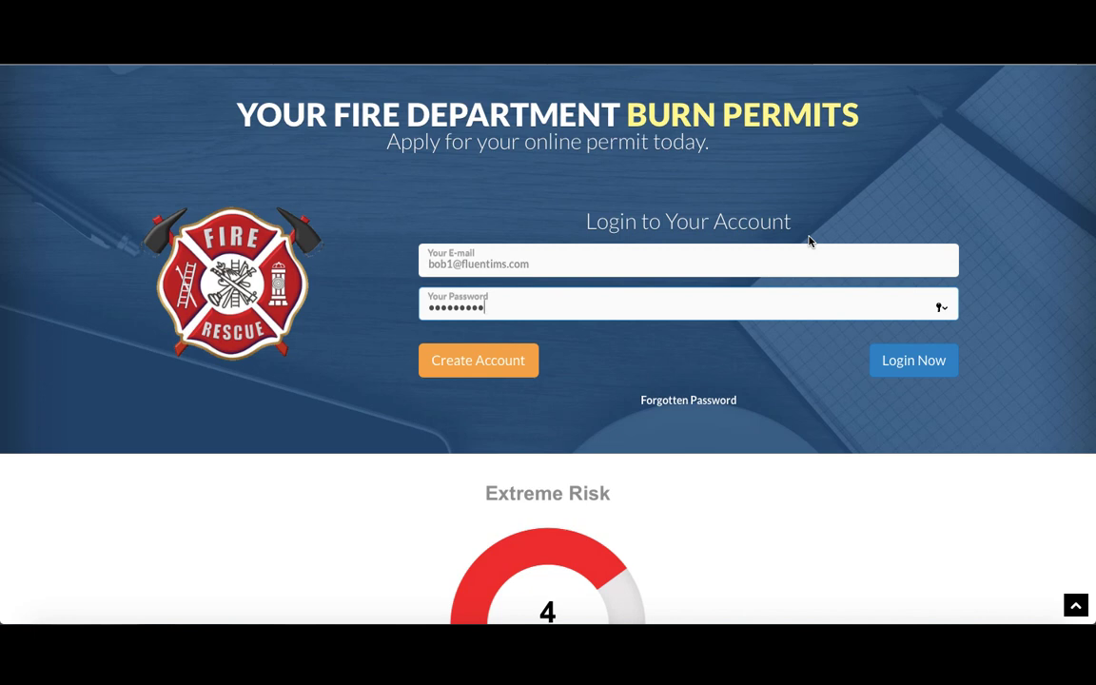
# Step: Start a new account for a Residential Open Air - Test permit and fill in the applicant's personal details and open burn address
pyautogui.click(503, 364)
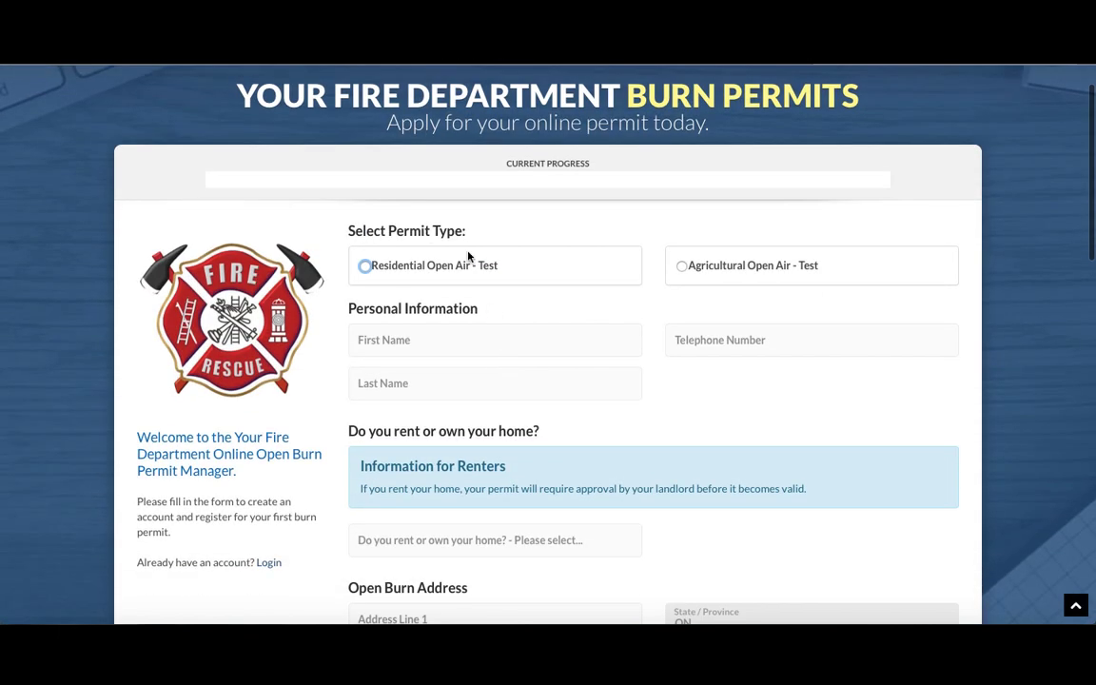
pyautogui.click(451, 270)
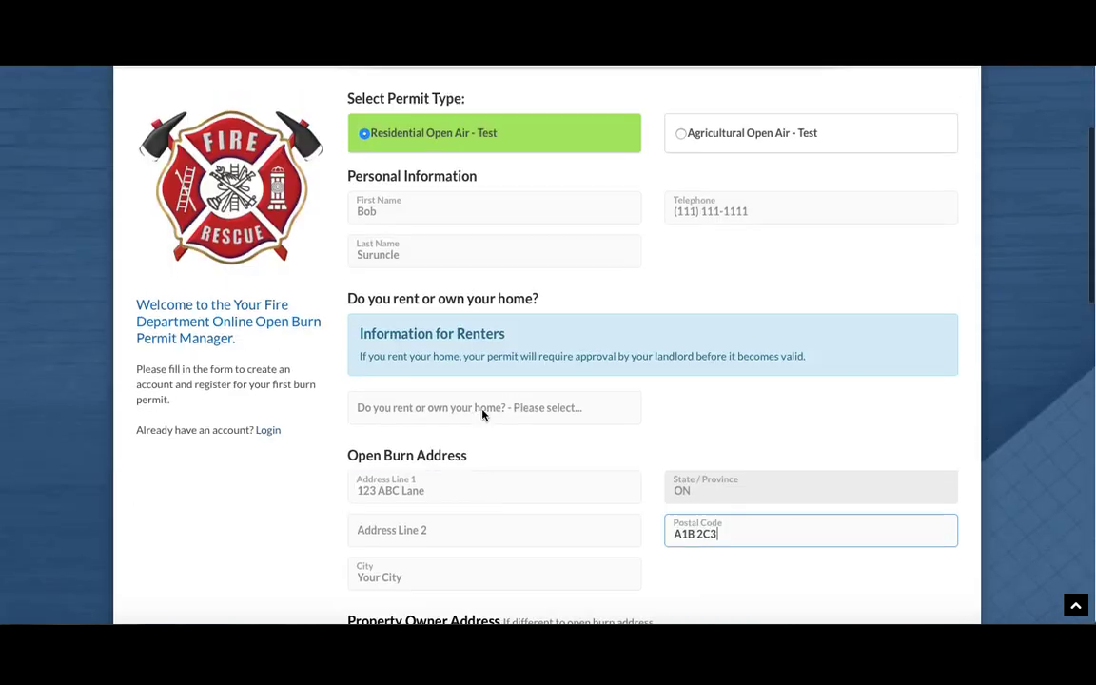
pyautogui.scroll(1, 483, 412)
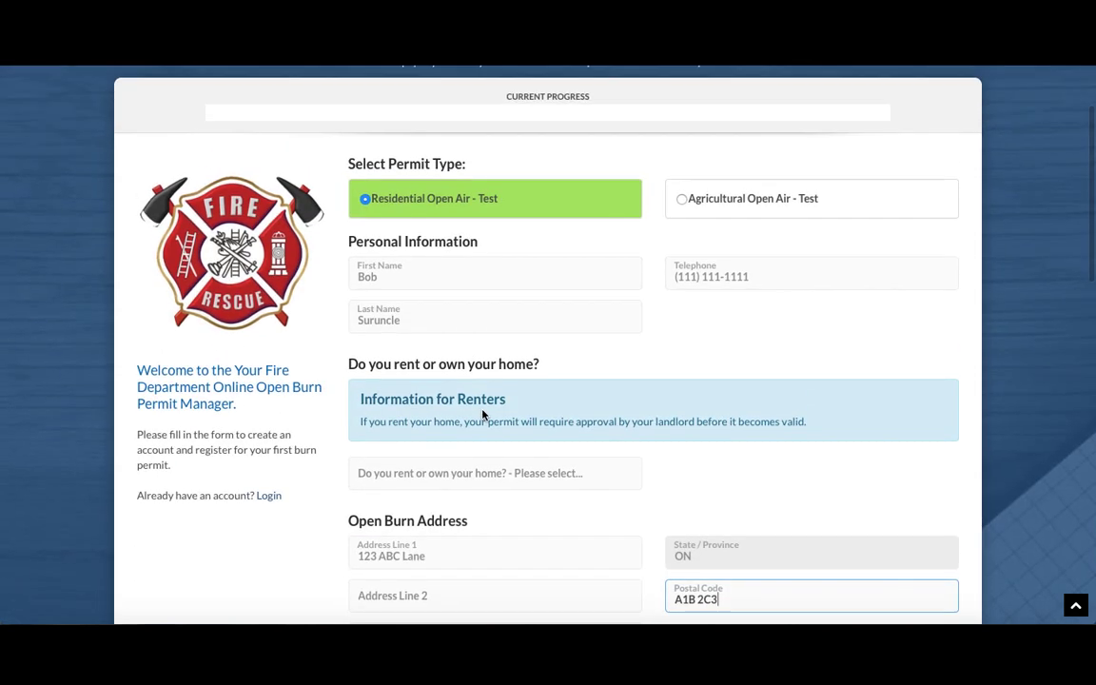
pyautogui.scroll(-1, 436, 422)
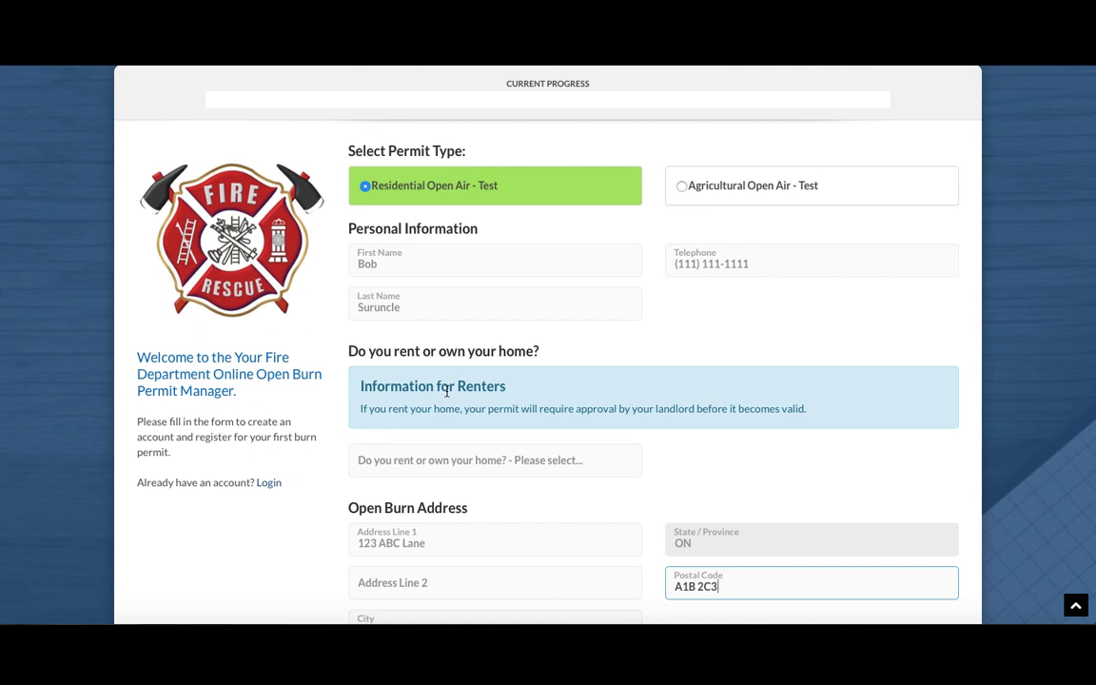
# Step: Set the home status to "I/we rent this property" and look at the landlord information fields
pyautogui.click(424, 460)
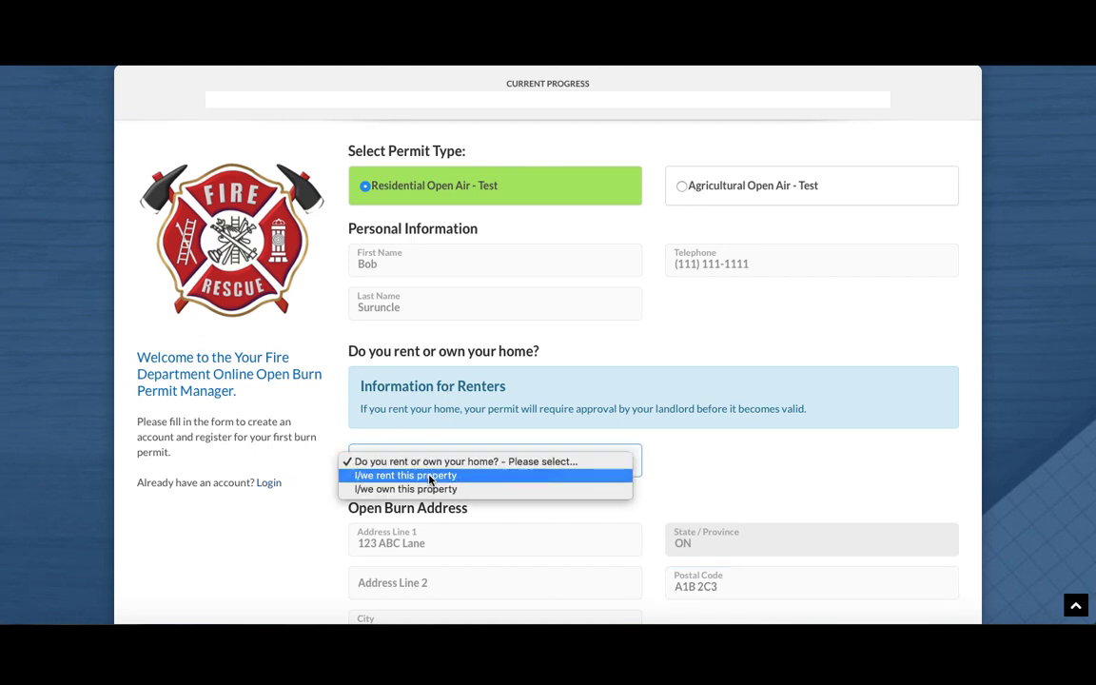
pyautogui.click(430, 476)
pyautogui.scroll(-1, 471, 500)
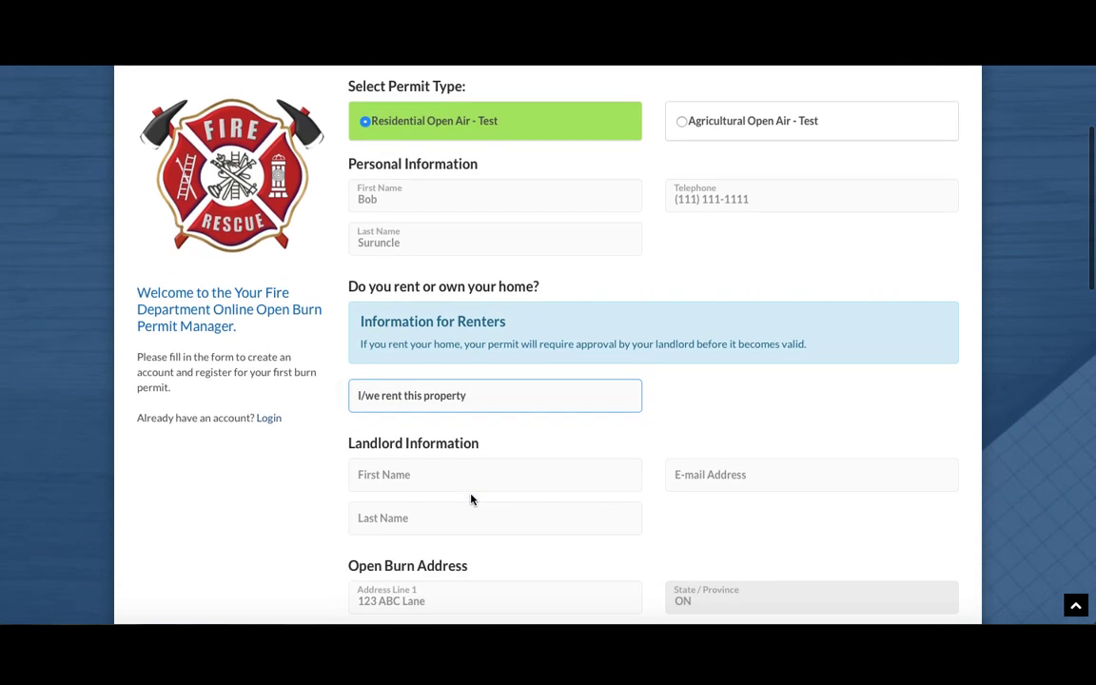
pyautogui.scroll(-1, 486, 514)
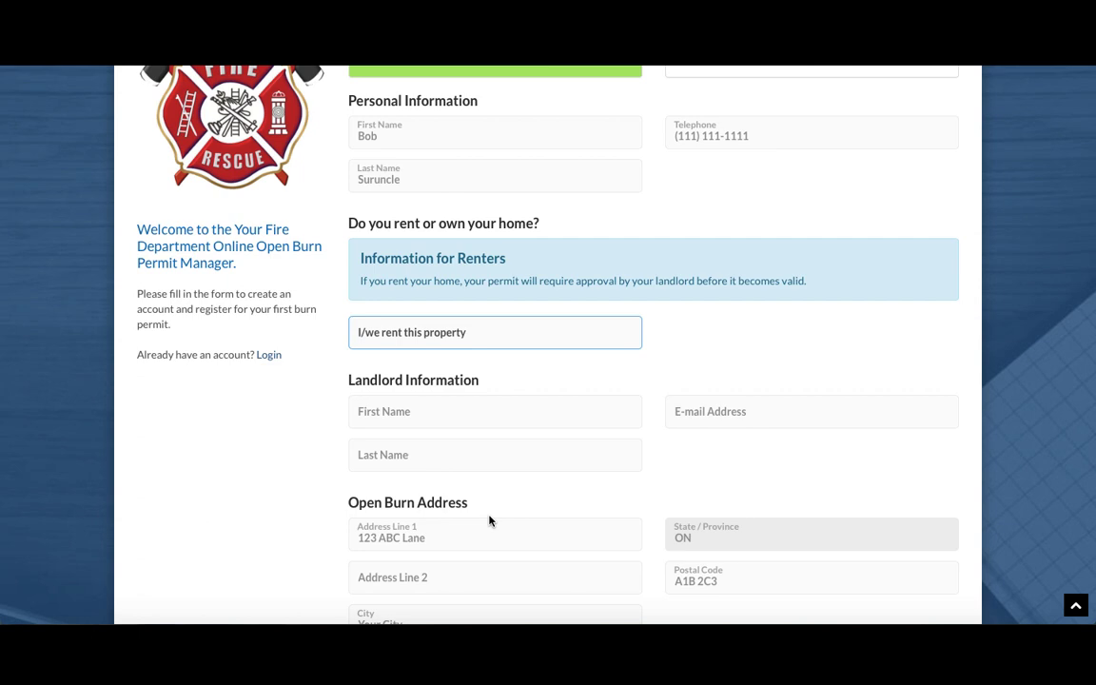
# Step: Set the home status to "I/we own this property"
pyautogui.click(448, 343)
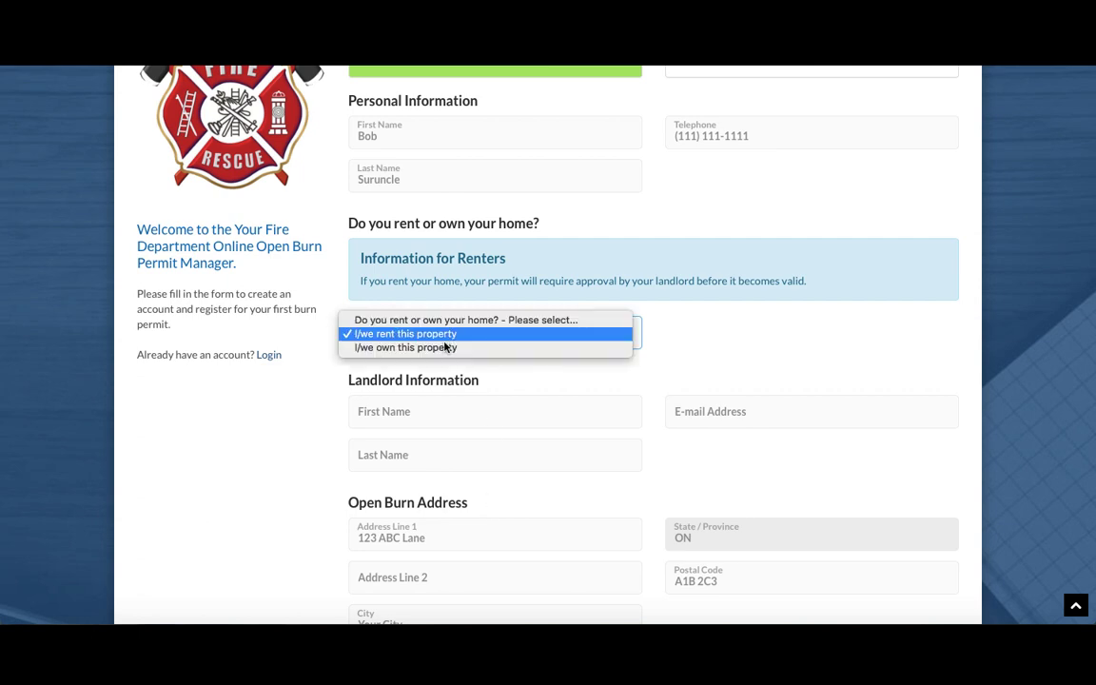
pyautogui.click(444, 348)
pyautogui.scroll(-2, 442, 354)
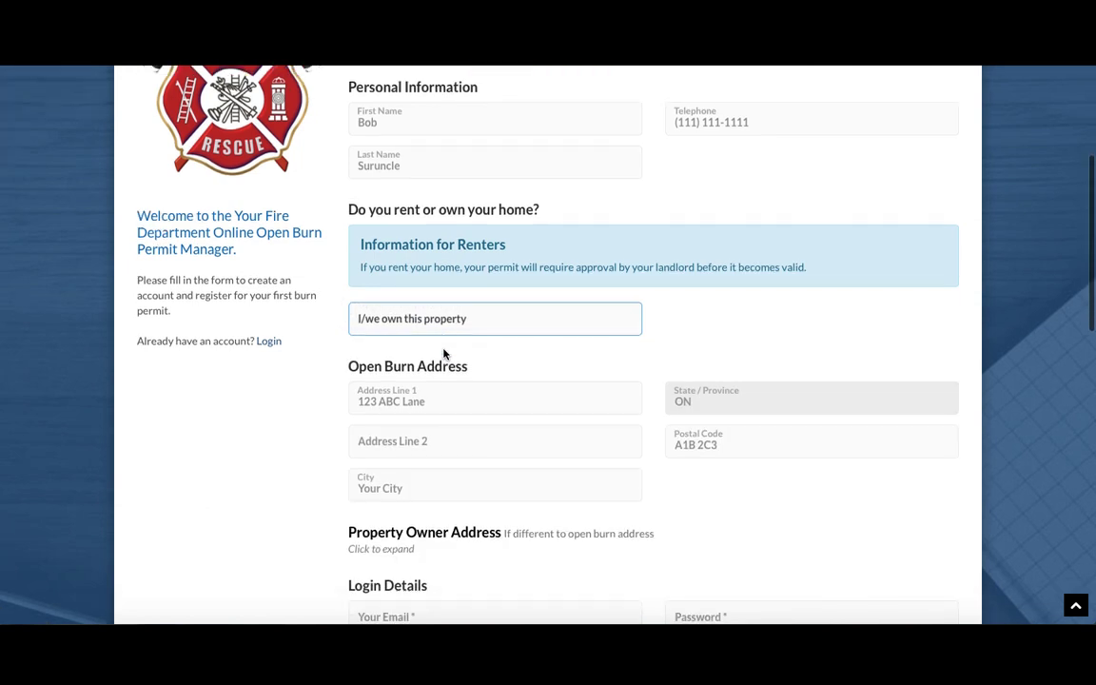
pyautogui.scroll(-1, 470, 382)
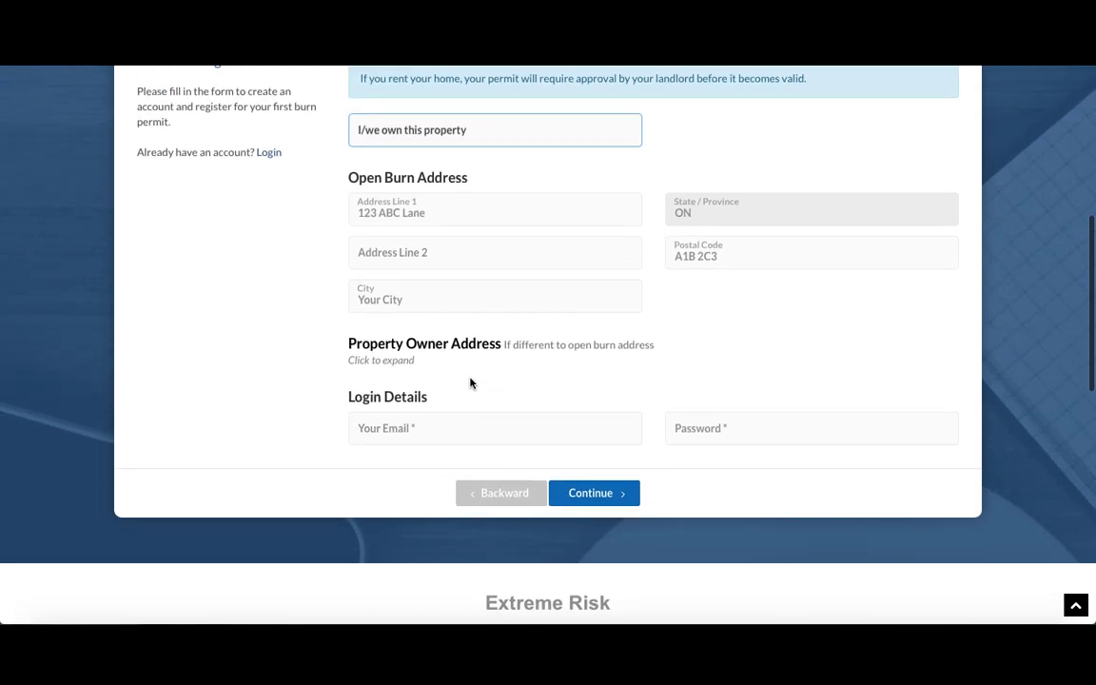
# Step: Expand the property owner address section, then enter the login e-mail and account password and submit the registration form
pyautogui.click(427, 351)
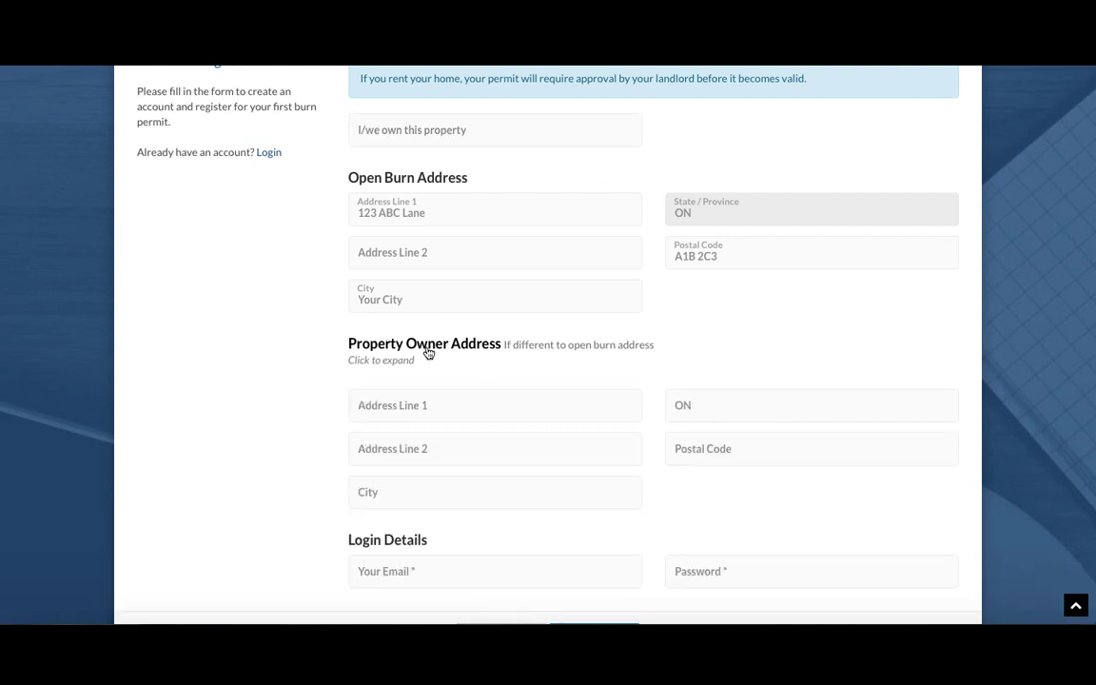
pyautogui.scroll(-1, 437, 333)
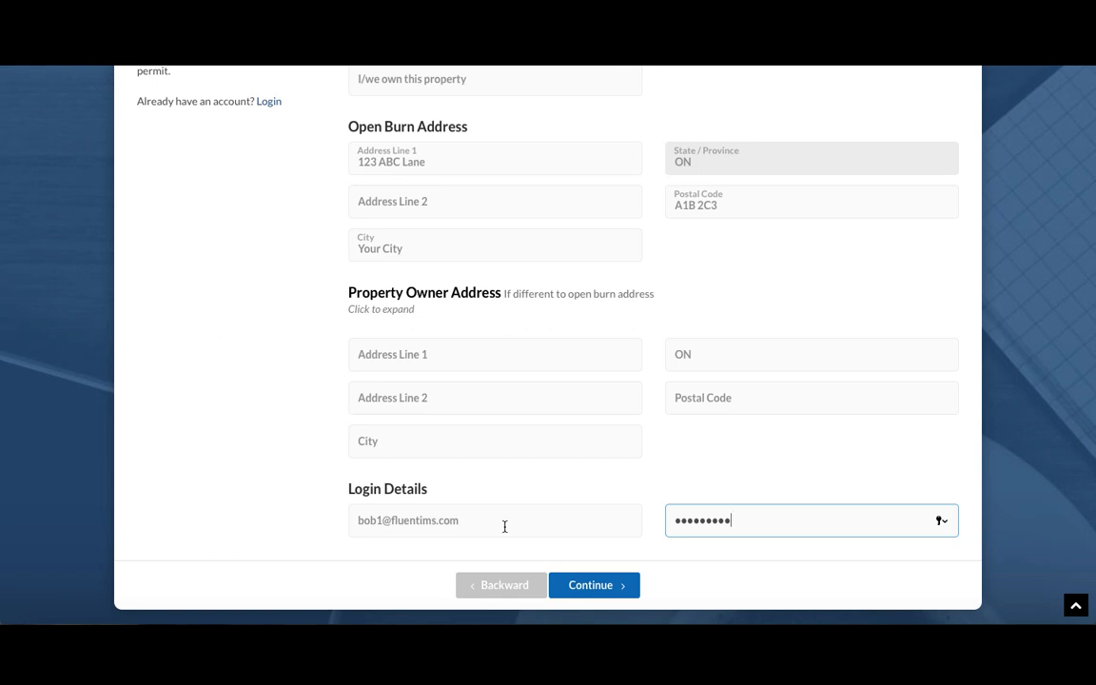
pyautogui.click(590, 585)
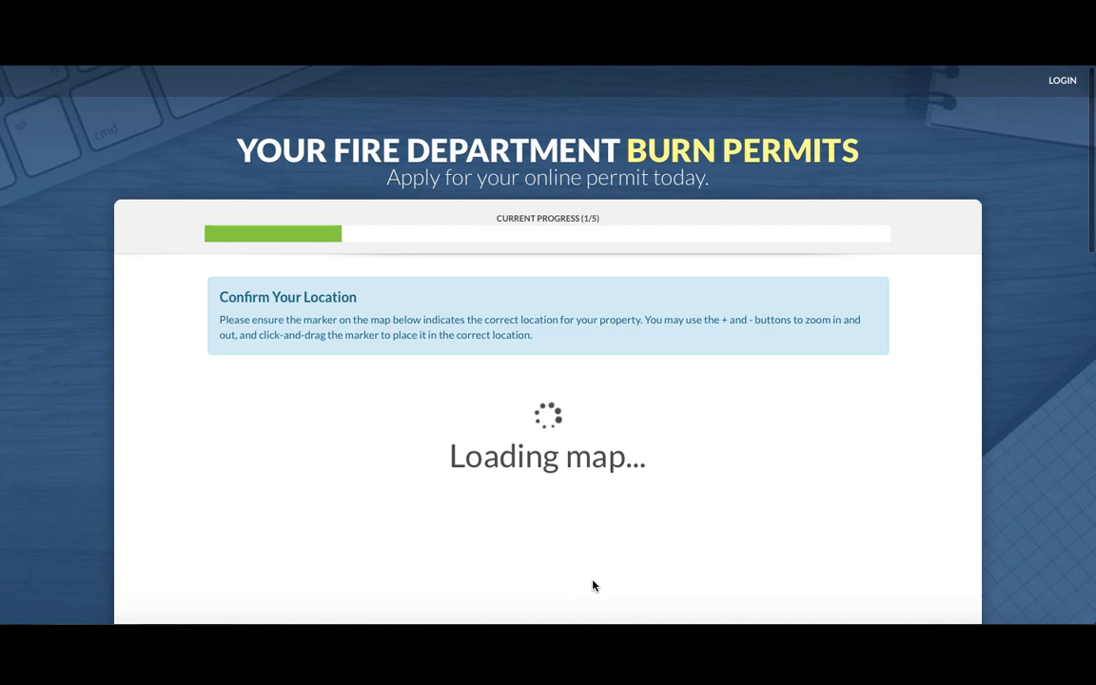
# Step: Move the property marker slightly east on the satellite map and confirm the location
pyautogui.scroll(-3, 487, 313)
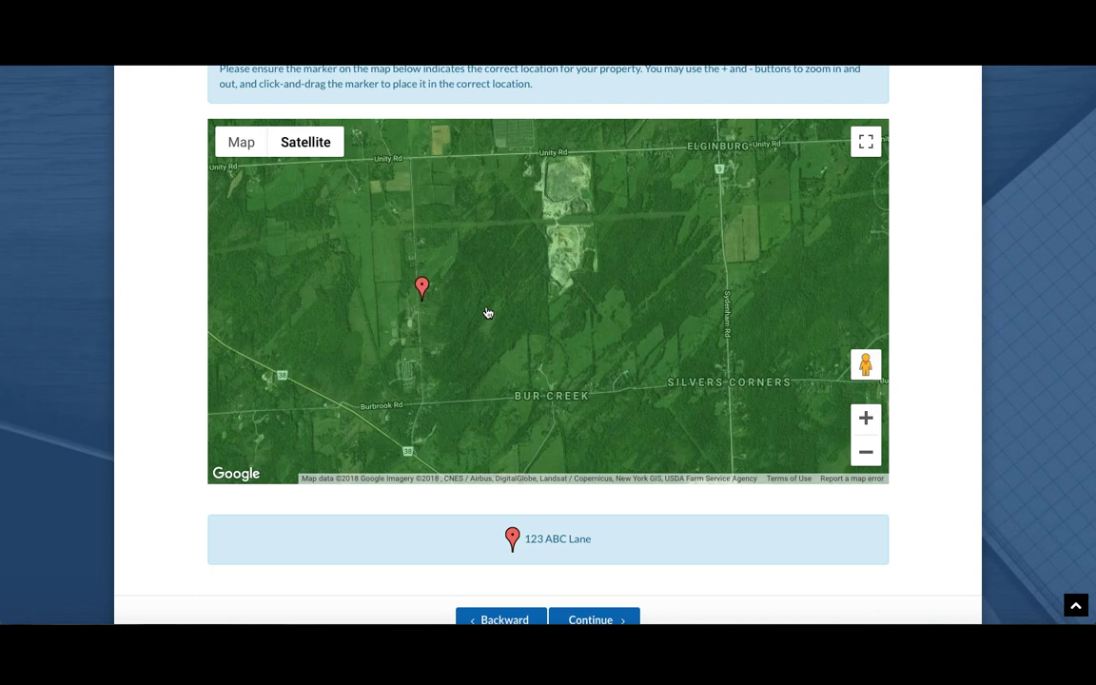
pyautogui.moveTo(424, 290); pyautogui.dragTo(434, 293)
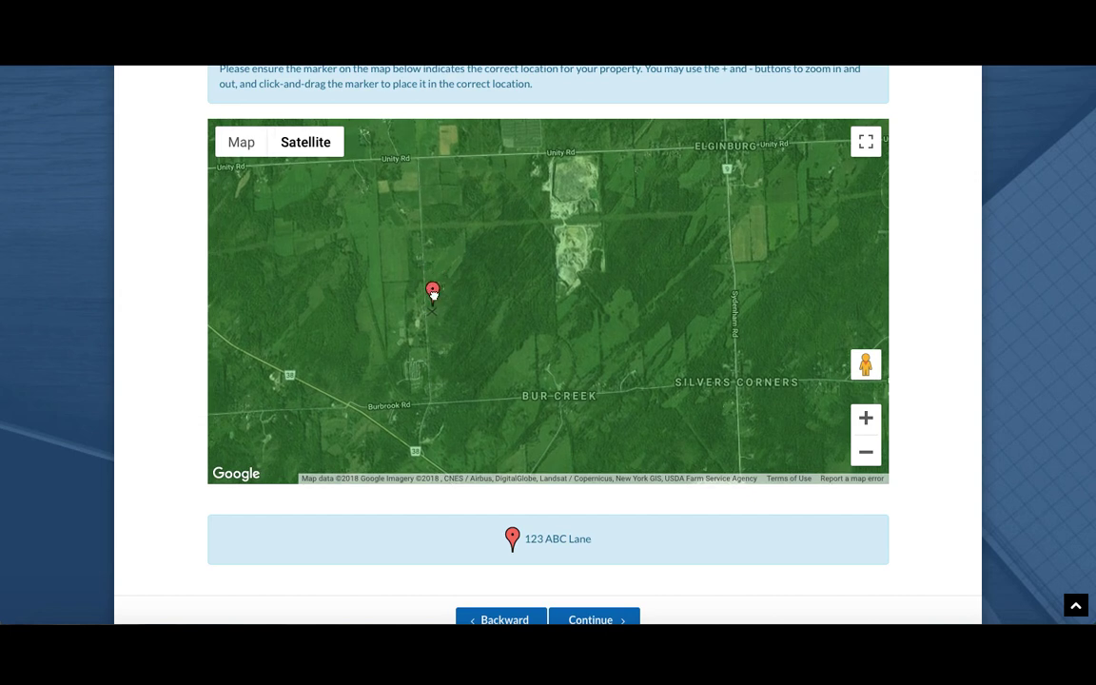
pyautogui.scroll(-1, 587, 581)
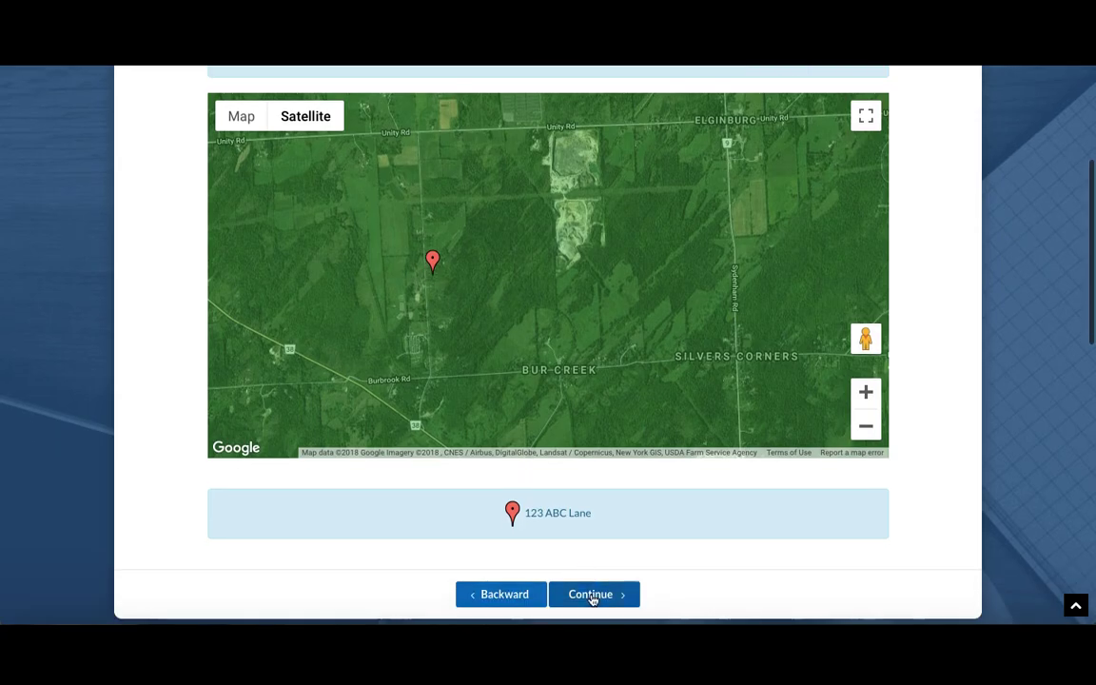
pyautogui.scroll(3, 590, 592)
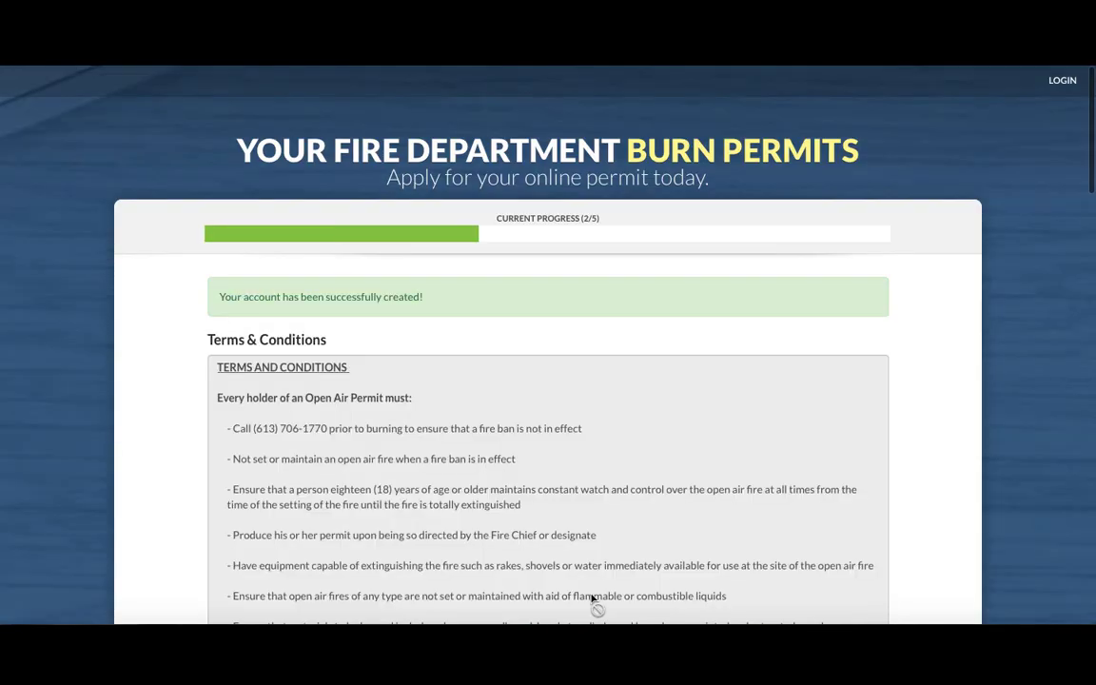
# Step: Review the open air permit's terms and conditions, including the indemnification section, and agree to them
pyautogui.scroll(-5, 593, 600)
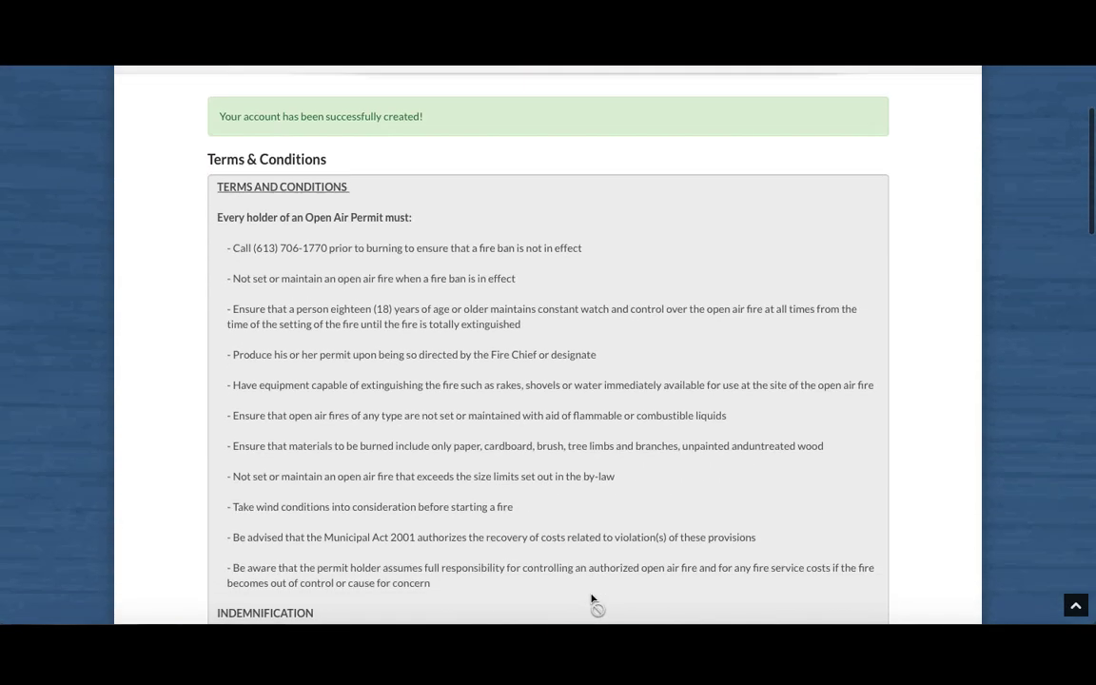
pyautogui.scroll(-1, 594, 603)
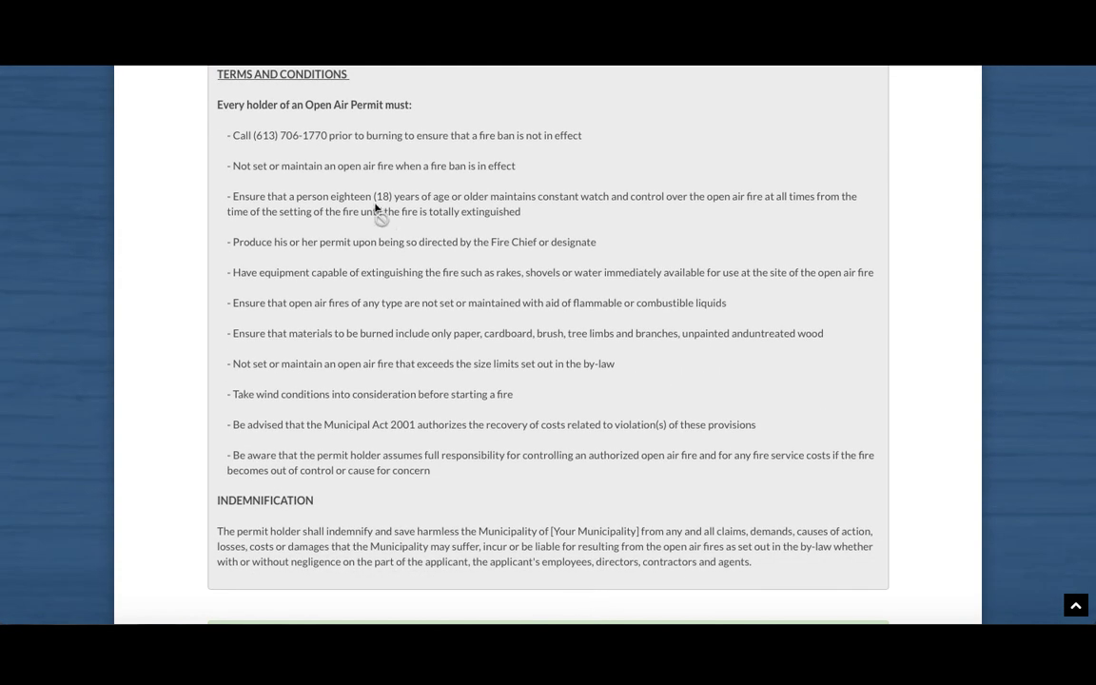
pyautogui.scroll(-2, 335, 470)
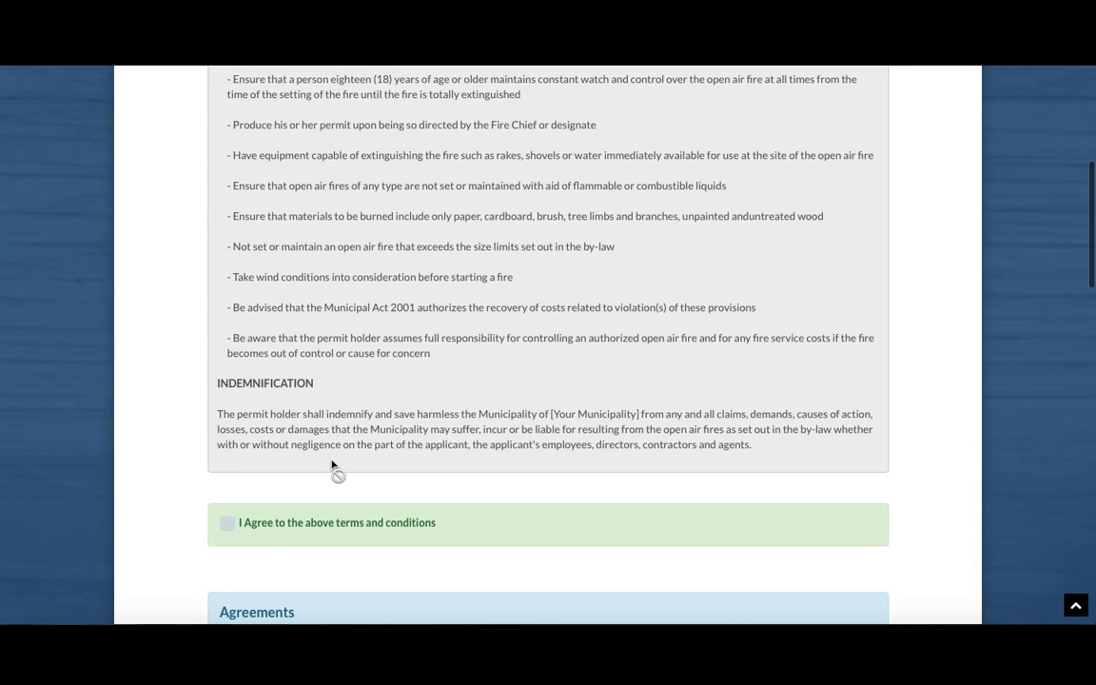
pyautogui.click(228, 526)
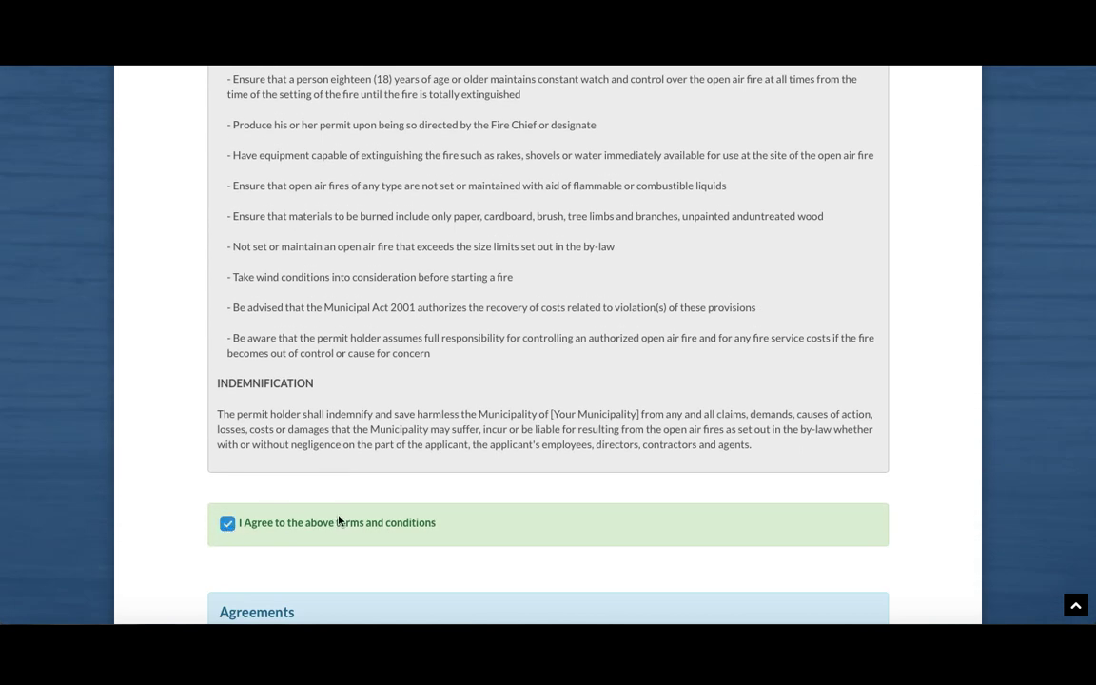
# Step: Agree to every statement in the Agreements list and proceed to the photo upload stage
pyautogui.scroll(-2, 338, 519)
pyautogui.scroll(-5, 346, 436)
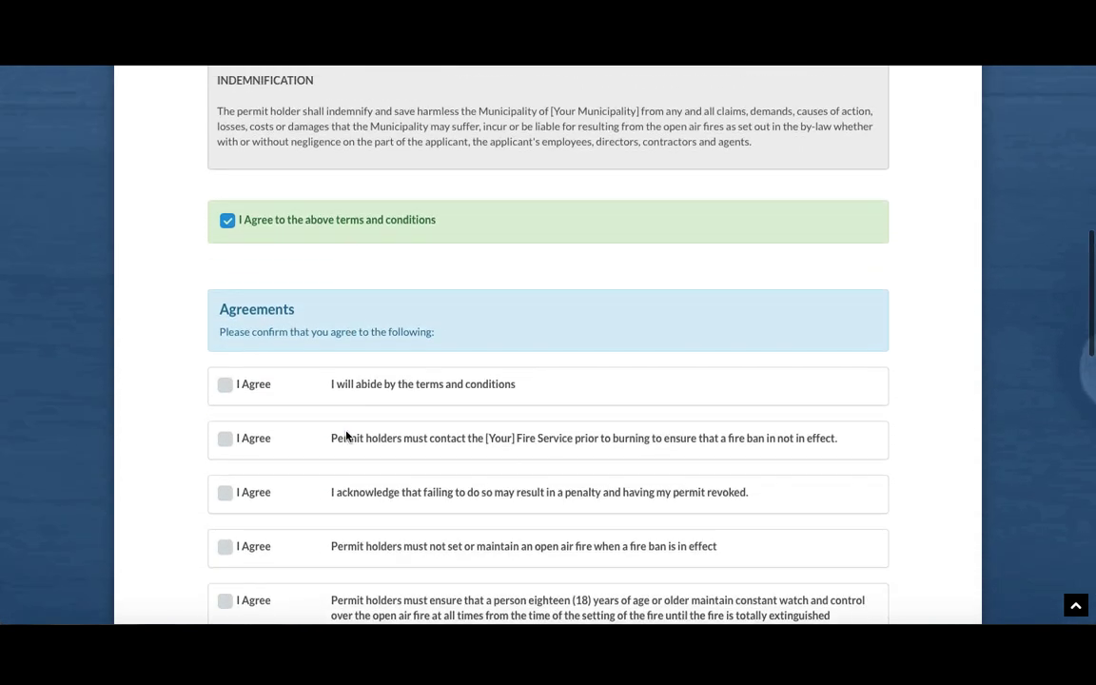
pyautogui.scroll(-1, 347, 436)
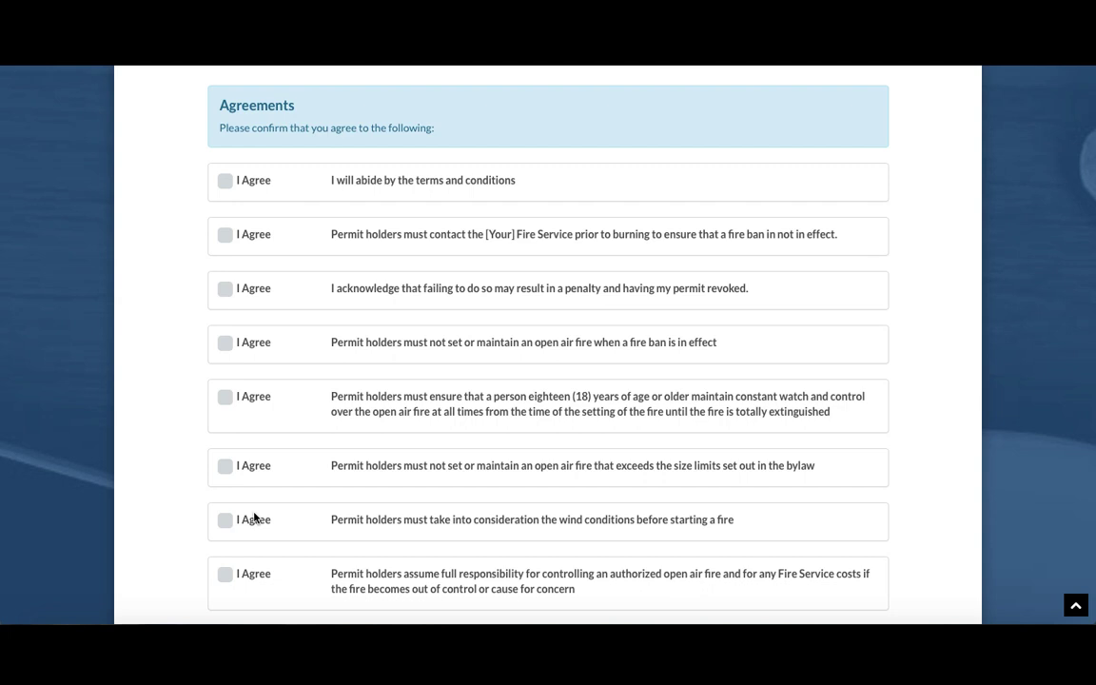
pyautogui.scroll(-1, 255, 517)
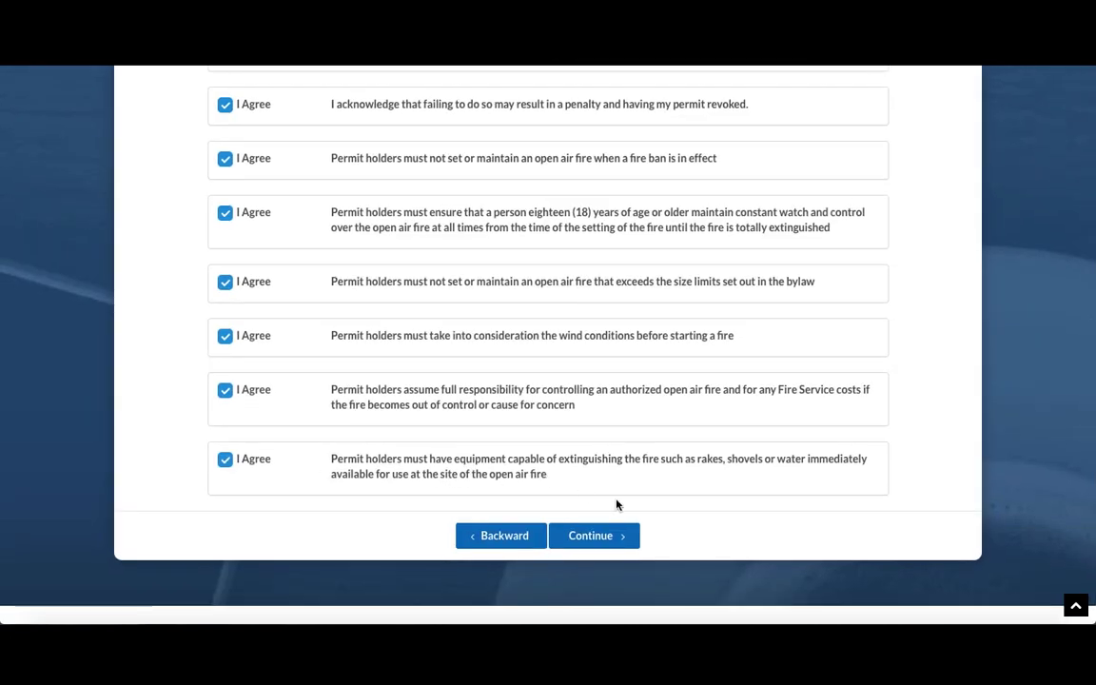
pyautogui.scroll(-1, 629, 505)
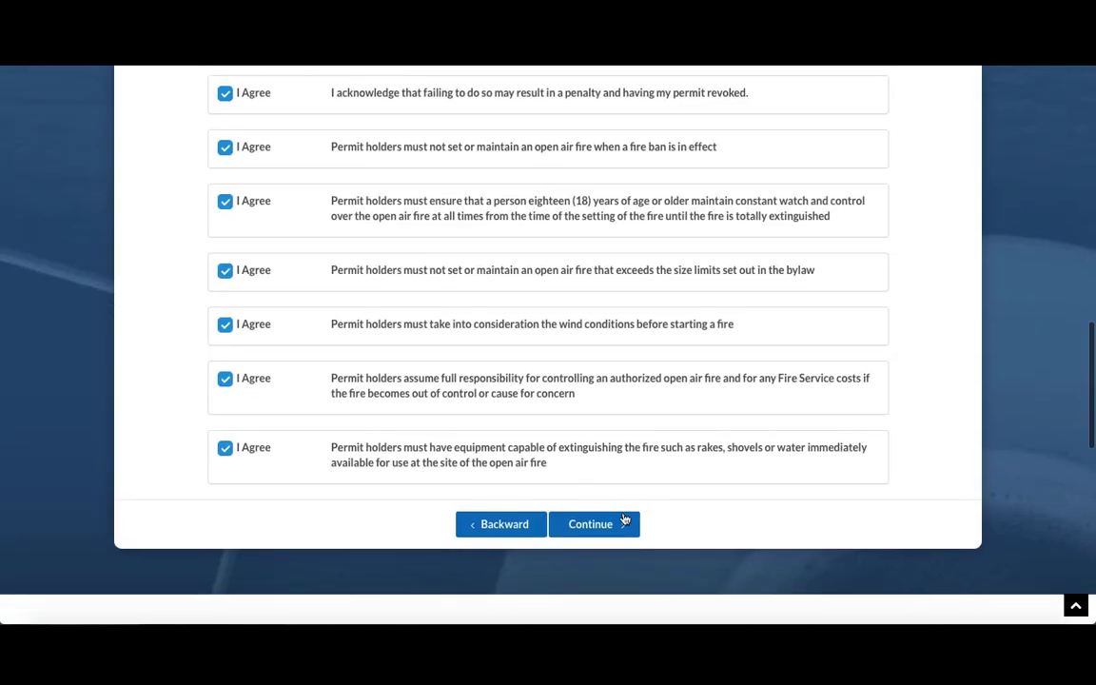
pyautogui.click(624, 519)
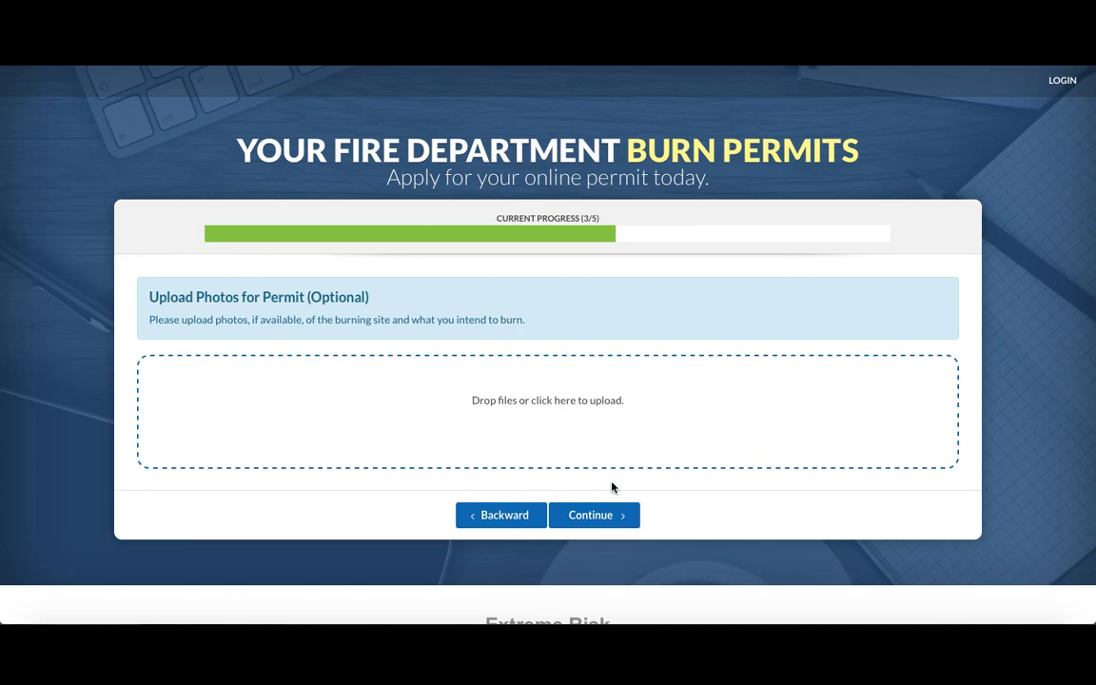
# Step: Skip the optional photo upload and sign for the free two-week Residential Open Air (TEST) permit starting November 30th, 2018
pyautogui.click(604, 516)
pyautogui.scroll(-1, 387, 245)
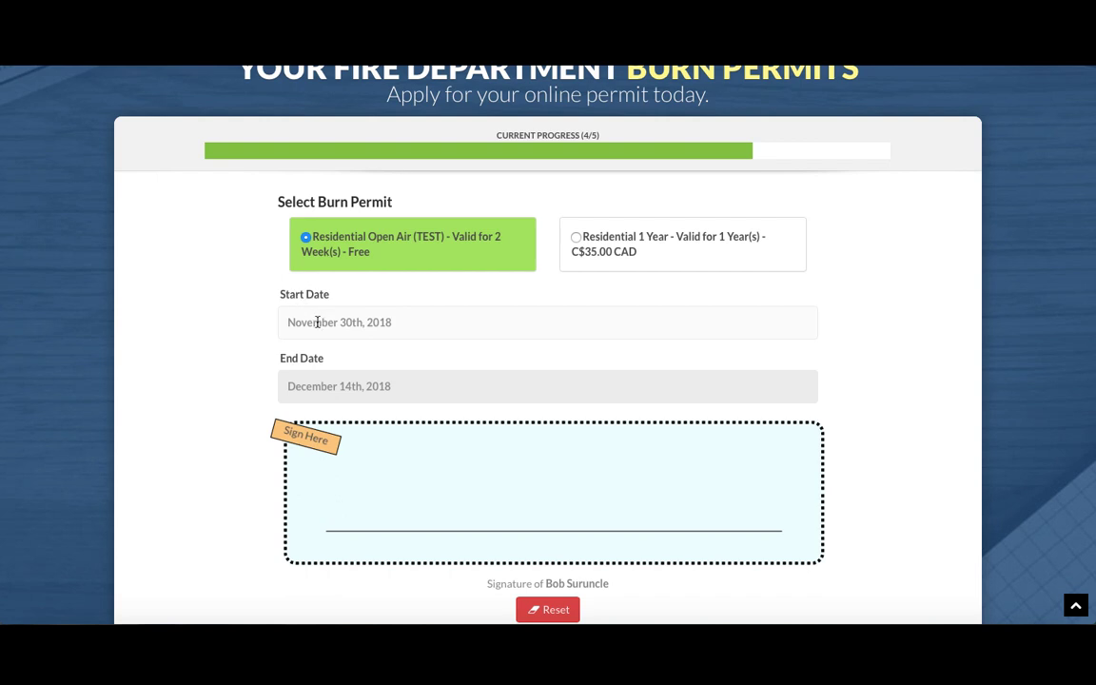
pyautogui.scroll(-3, 326, 384)
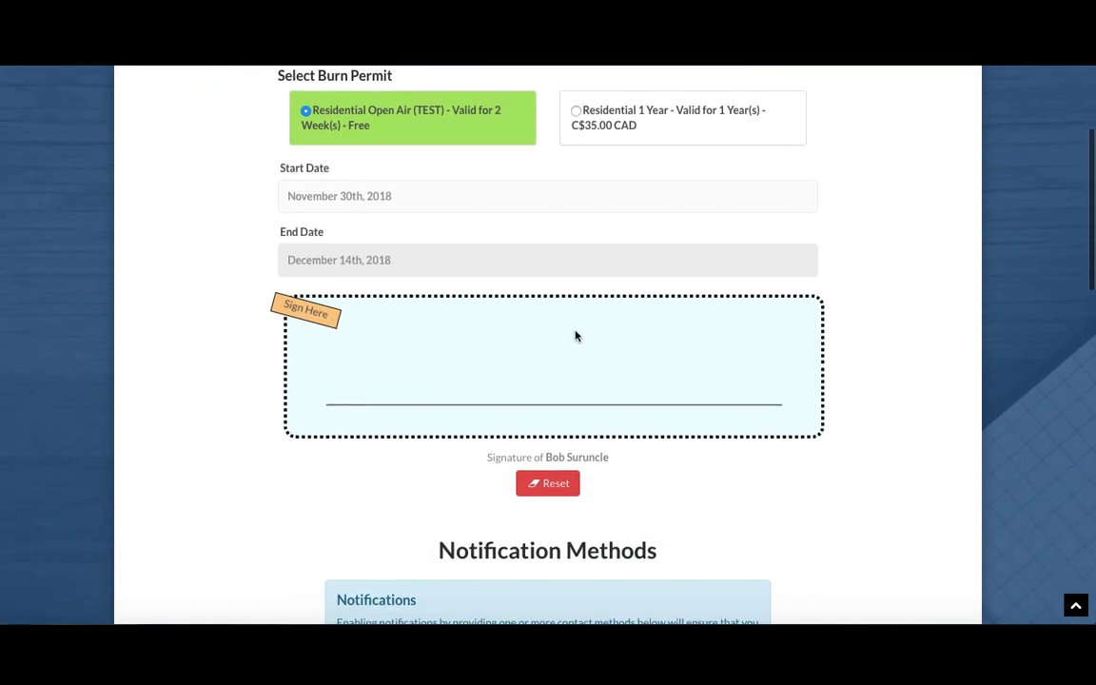
pyautogui.moveTo(575, 314)
pyautogui.mouseDown()
pyautogui.moveTo(521, 372)
pyautogui.moveTo(544, 396)
pyautogui.moveTo(552, 369)
pyautogui.moveTo(629, 397)
pyautogui.mouseUp()
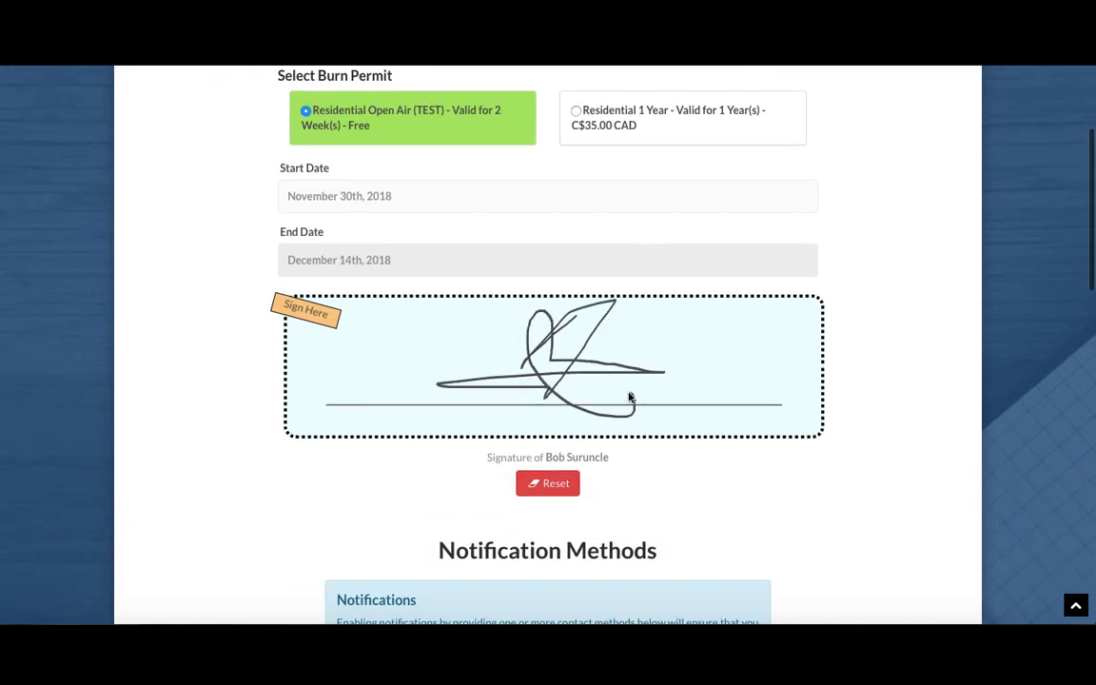
# Step: Enable text message notifications with Rogers as the carrier, enter the cell number, and submit the permit application
pyautogui.scroll(-5, 711, 395)
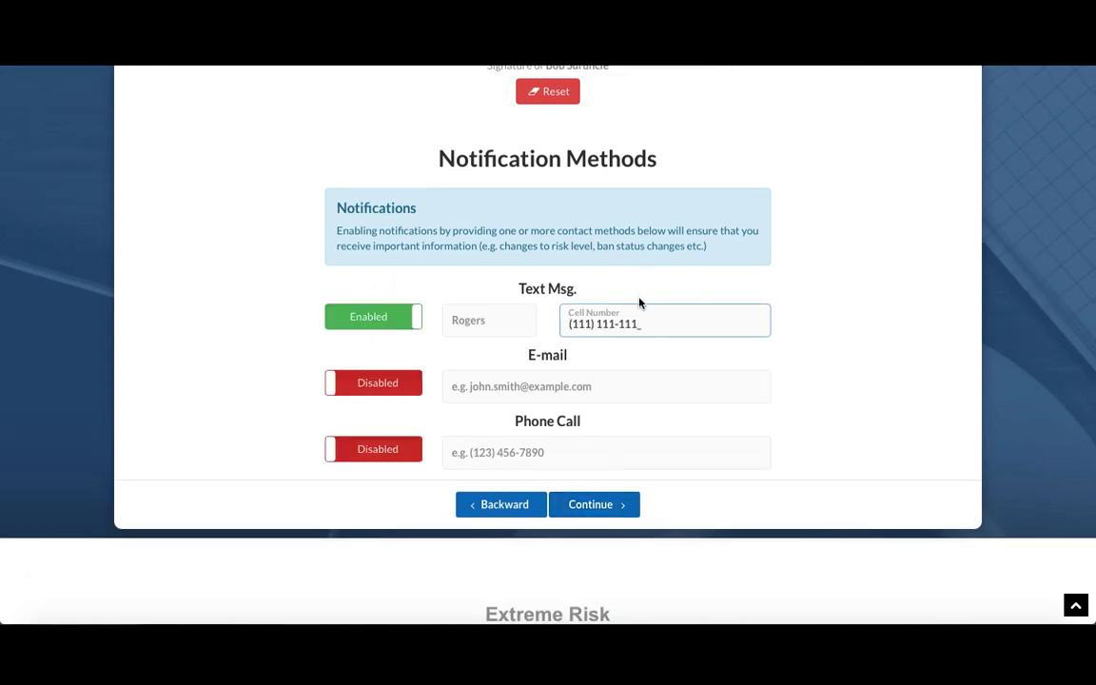
pyautogui.write('1')
pyautogui.click(590, 502)
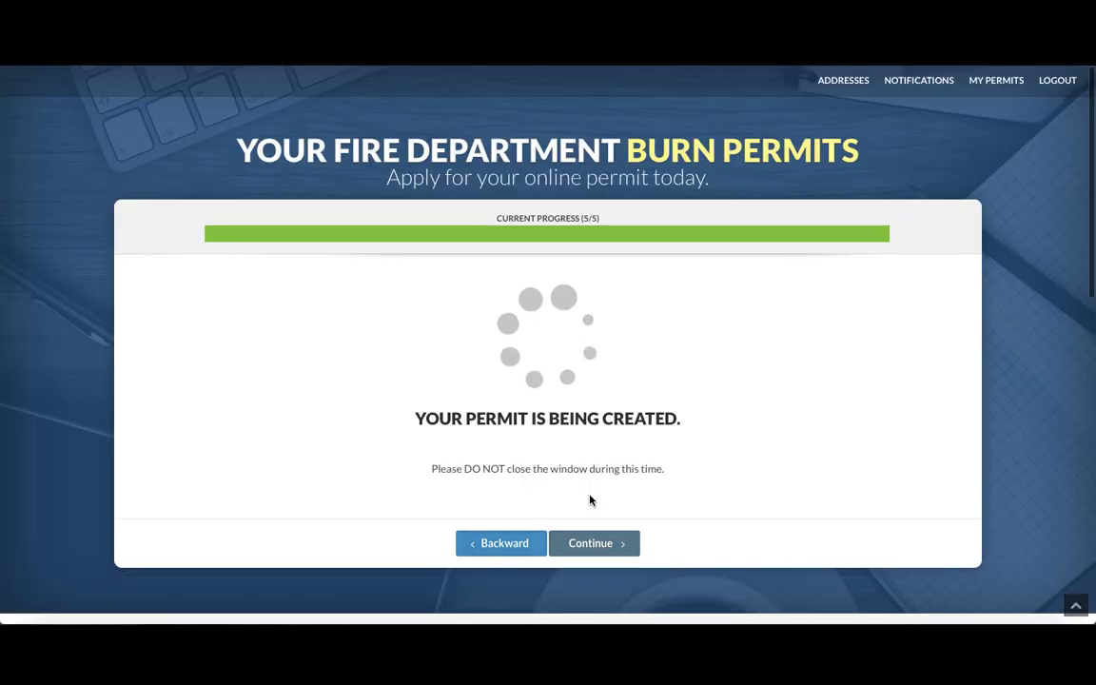
# Step: Download the issued permit and review its details, terms and signatures
pyautogui.scroll(-1, 395, 326)
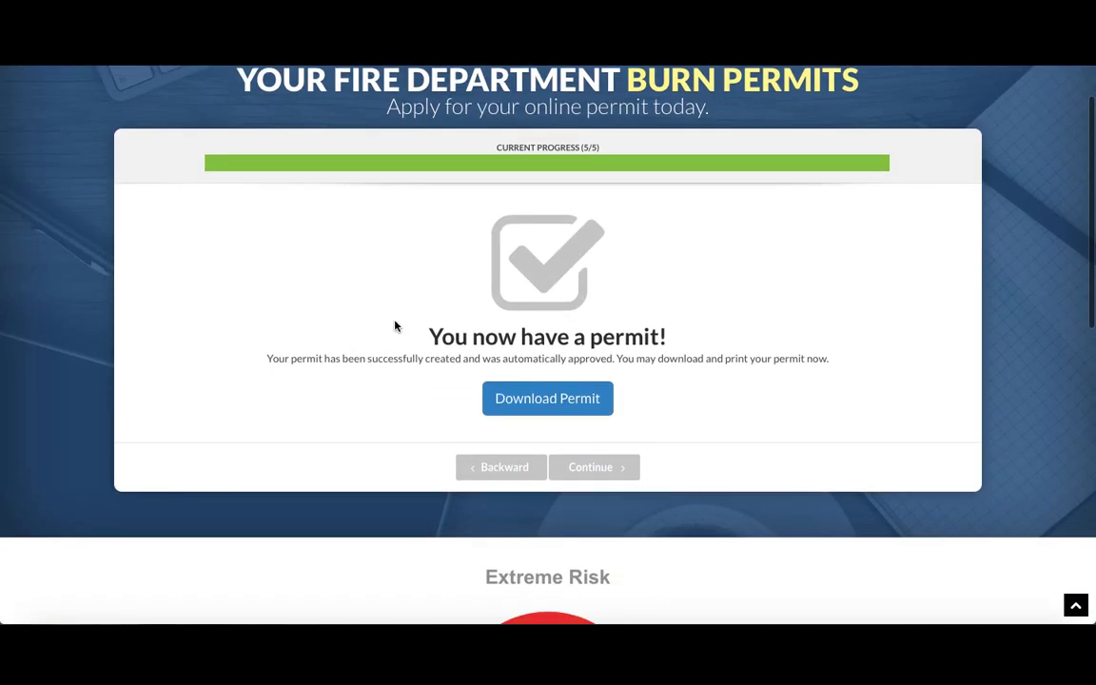
pyautogui.click(569, 408)
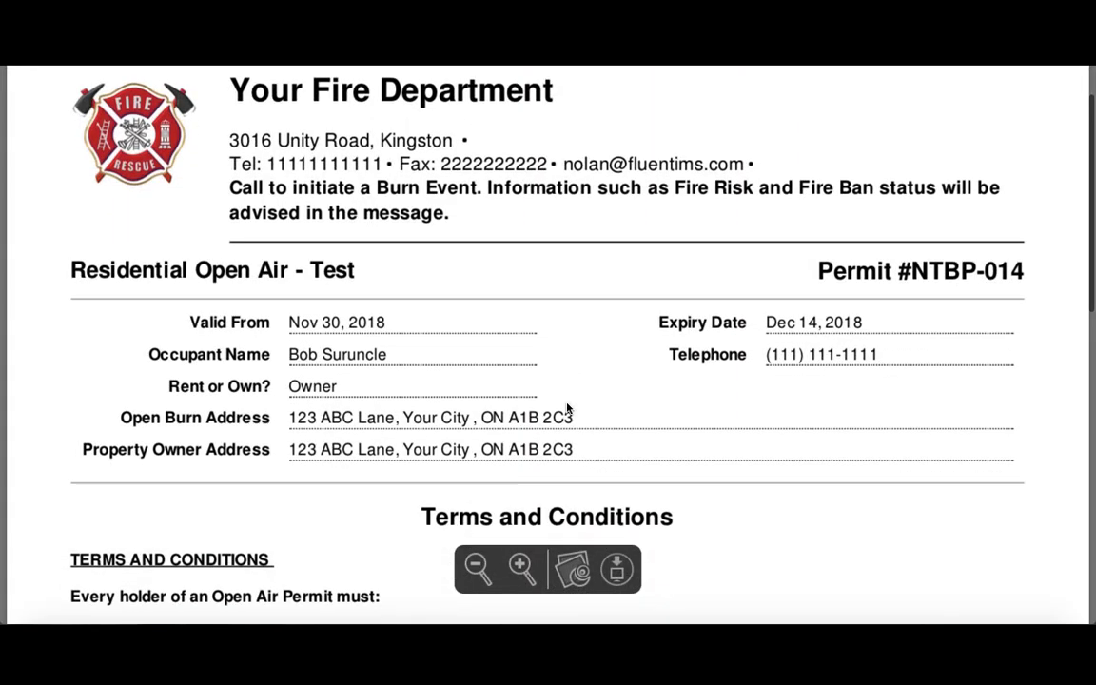
pyautogui.scroll(-10, 567, 408)
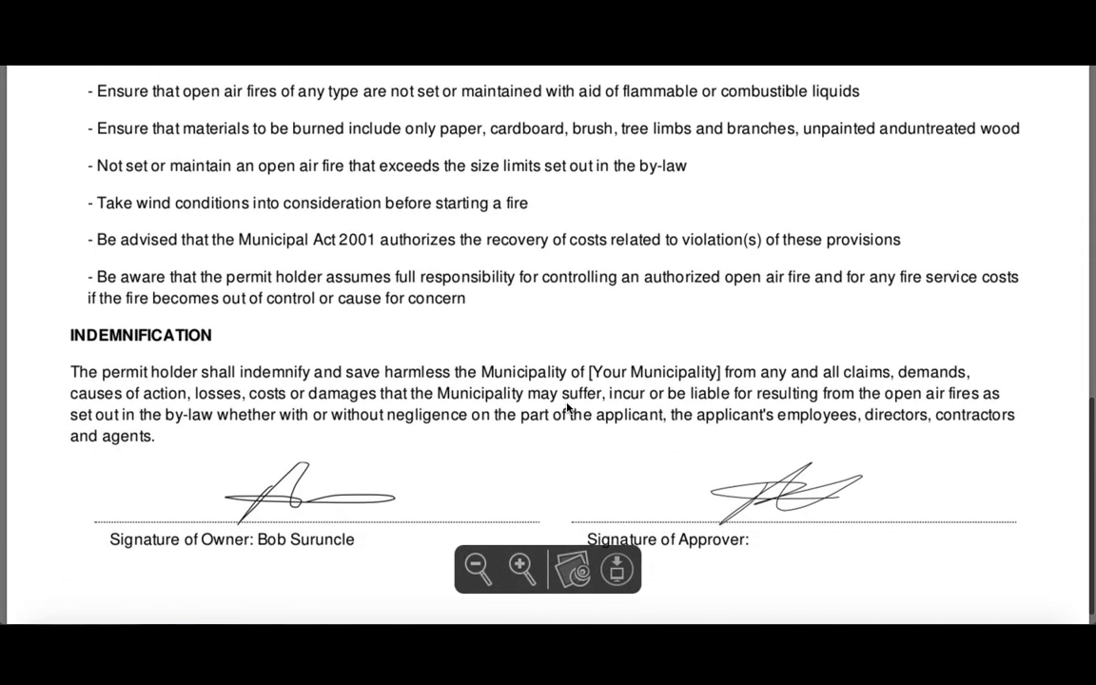
pyautogui.scroll(10, 567, 408)
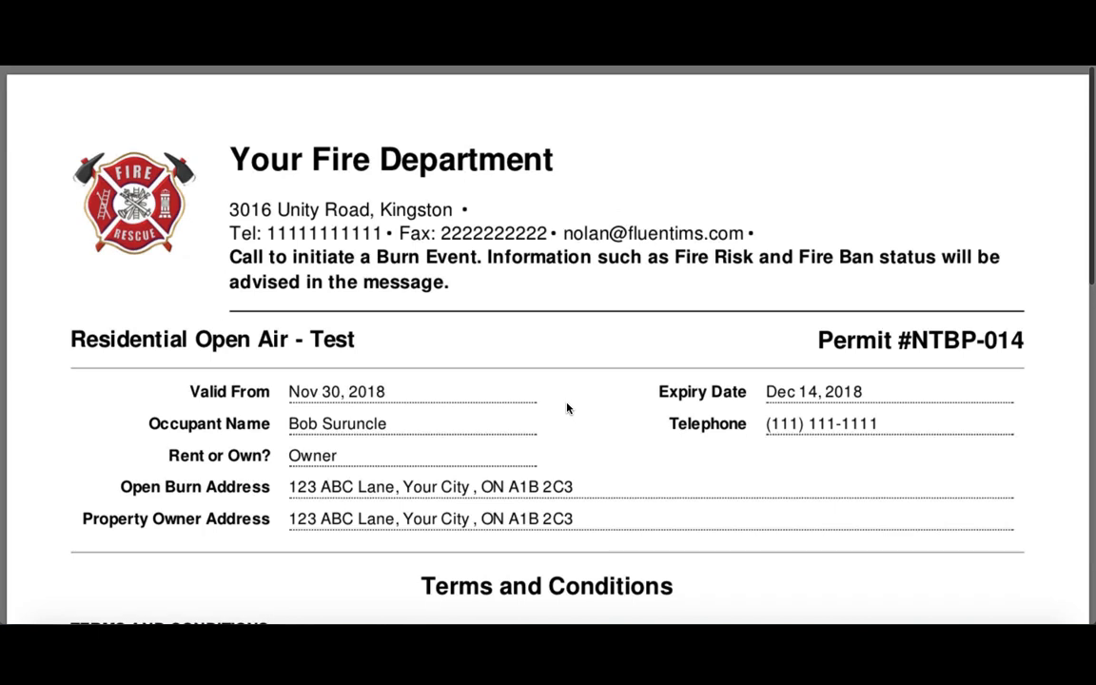